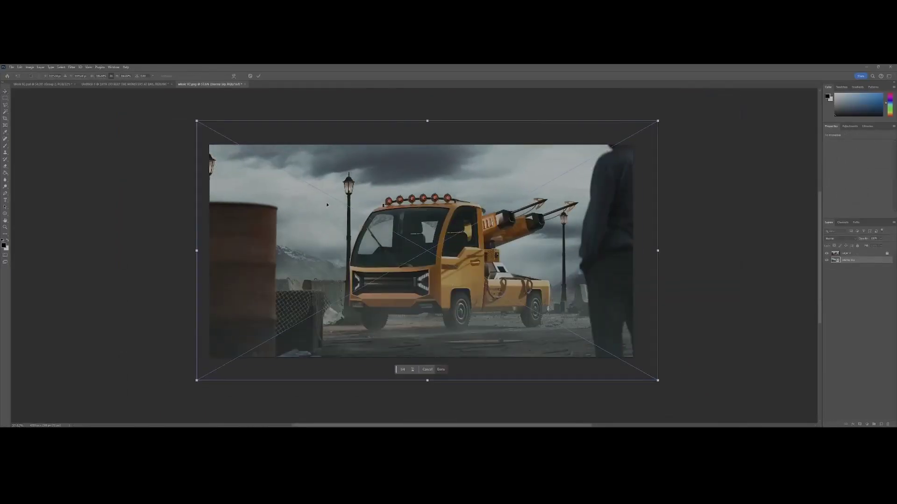
# Enlarge the sky layer and erase the cloudy sky behind the tow truck to transparency
pyautogui.moveTo(326, 202); pyautogui.dragTo(428, 188)
pyautogui.press('Return')
pyautogui.press('e')
pyautogui.moveTo(299, 154)
pyautogui.mouseDown()
pyautogui.moveTo(367, 110)
pyautogui.moveTo(491, 164)
pyautogui.mouseUp()
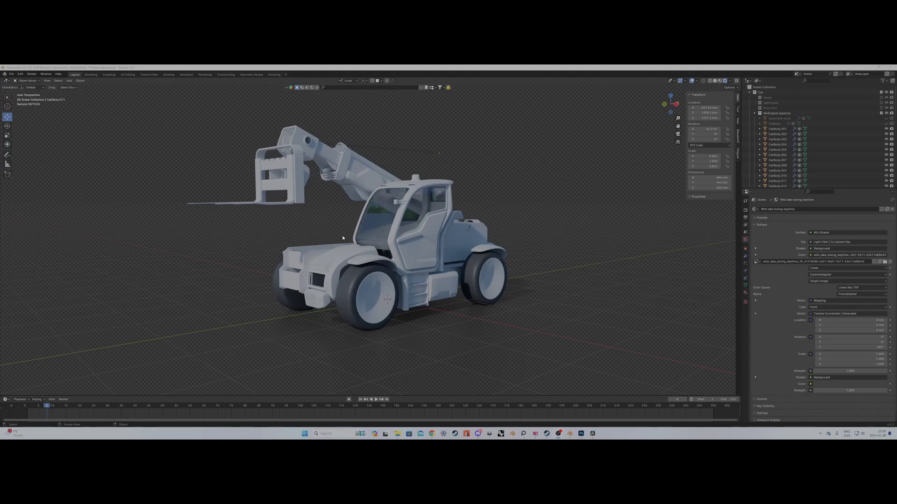
pyautogui.moveTo(342, 238); pyautogui.dragTo(523, 238, button='middle')
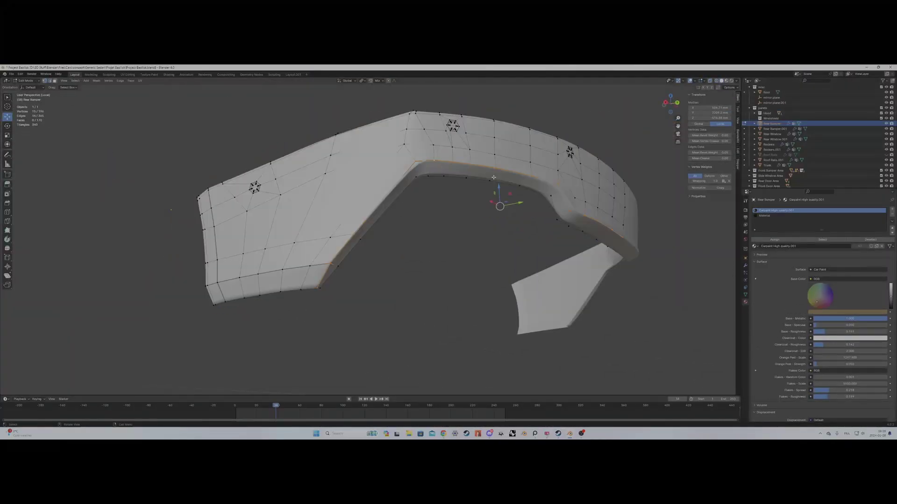
# Select the Rear Bumper together with the Rear Bumper Plastic mesh to prepare the extrusion
pyautogui.rightClick(438, 286)
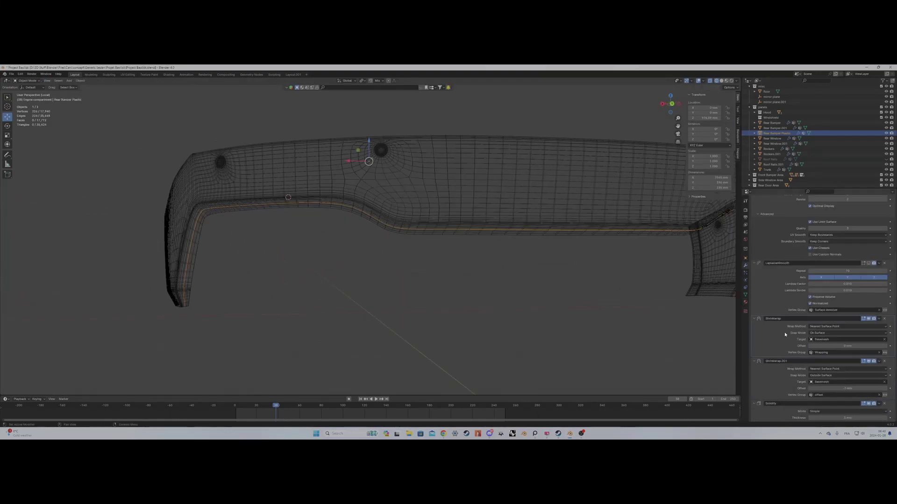
pyautogui.scroll(-1, 889, 330)
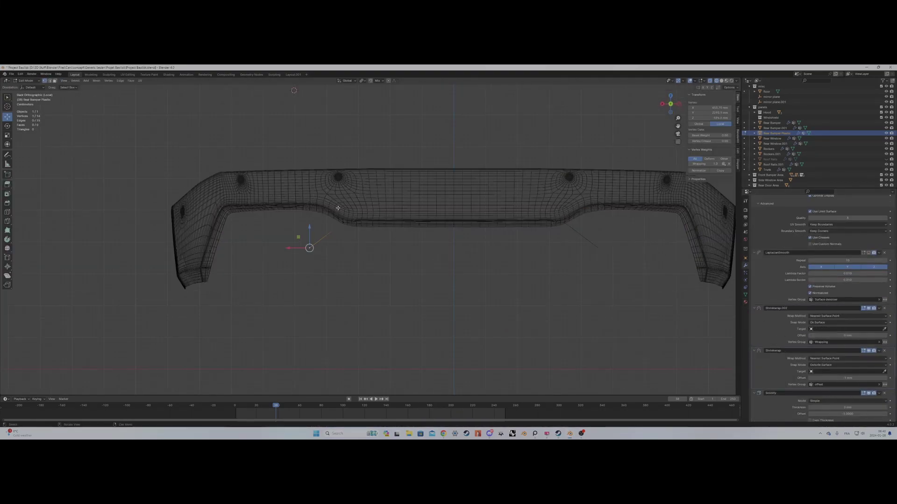
pyautogui.keyDown('shift'); pyautogui.click(404, 242); pyautogui.keyUp('shift')
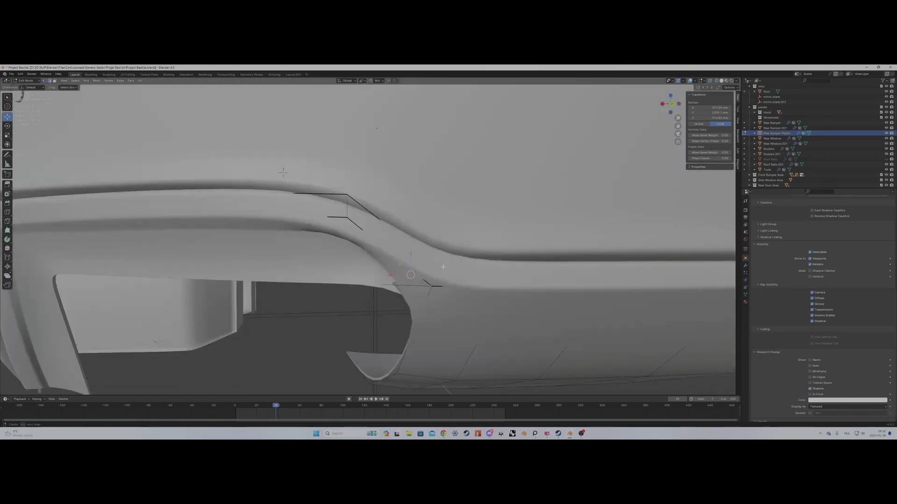
# Slide an edge loop along the rear bumper plastic, then switch the viewport to wireframe
pyautogui.keyDown('shift'); pyautogui.moveTo(94, 224); pyautogui.dragTo(237, 236, button='middle'); pyautogui.keyUp('shift')
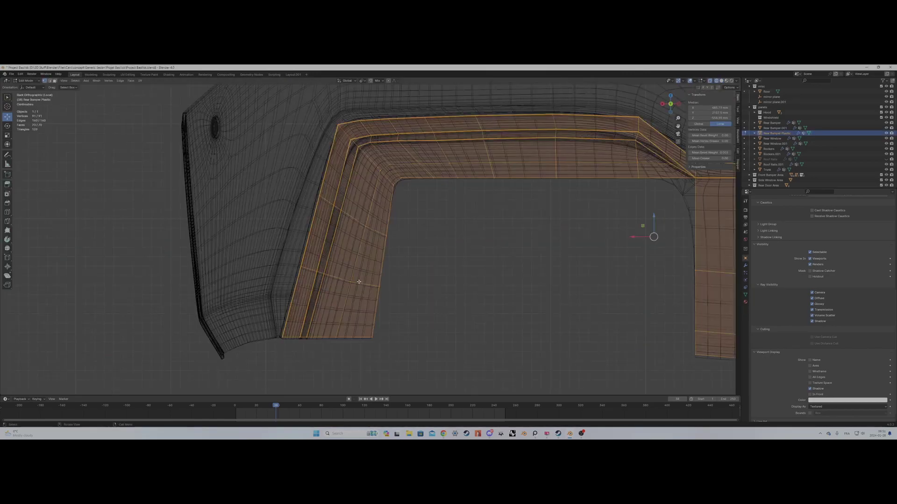
pyautogui.keyDown('alt'); pyautogui.click(355, 288); pyautogui.keyUp('alt')
pyautogui.press('g')
pyautogui.press('g')
pyautogui.click(384, 283)
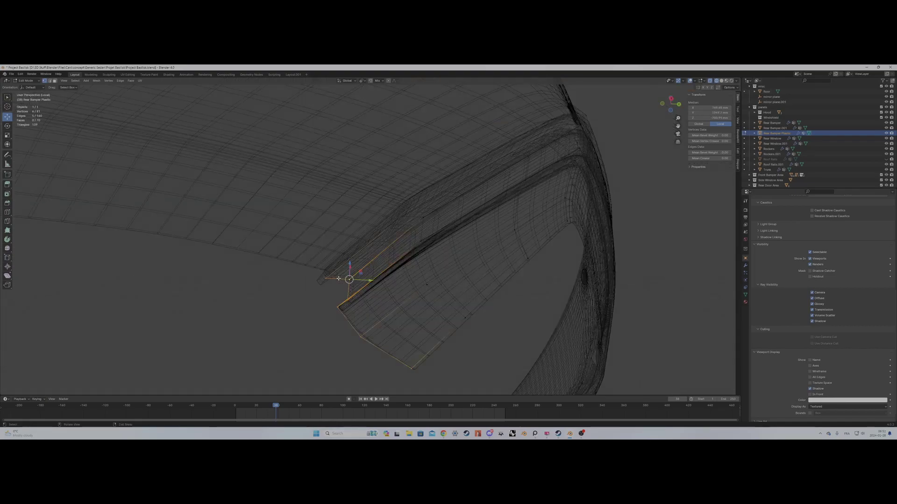
pyautogui.press('z')
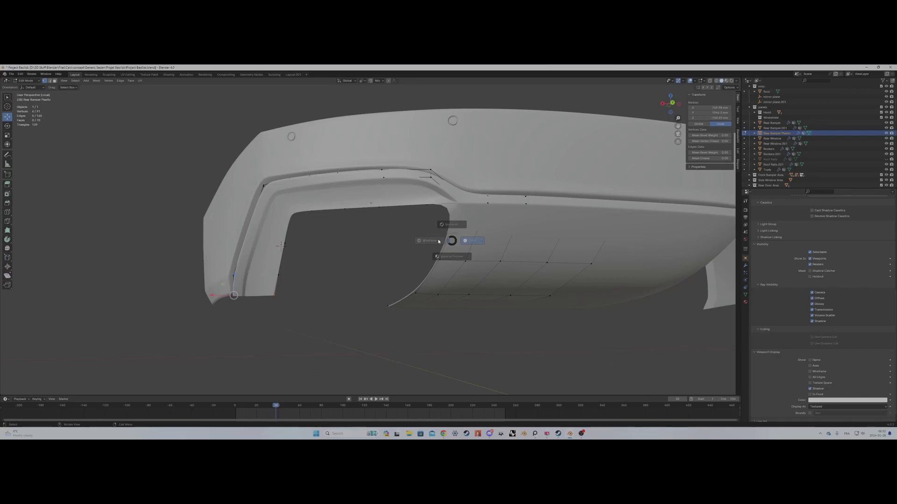
pyautogui.click(429, 241)
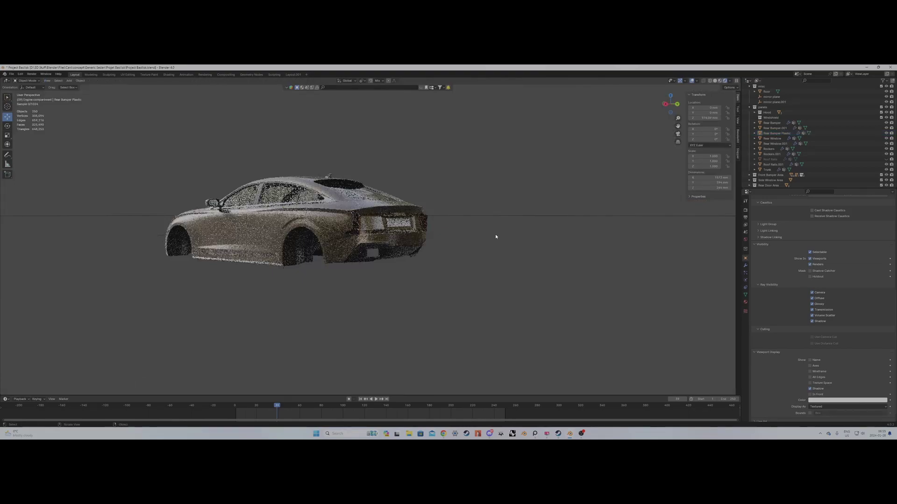
# Box-select the vertices along the bumper plastic's lower edge in wireframe
pyautogui.moveTo(333, 251); pyautogui.dragTo(381, 333)
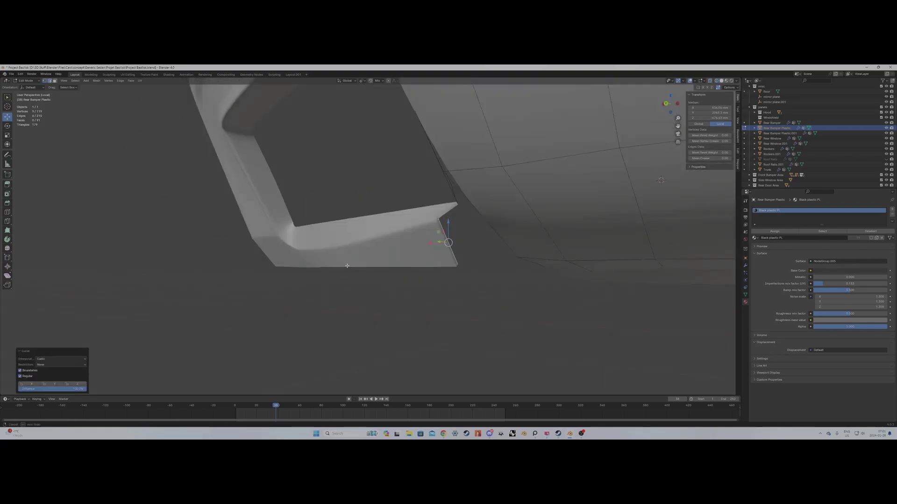
# Switch the viewport back to Solid shading with the Z shading pie
pyautogui.press('z')
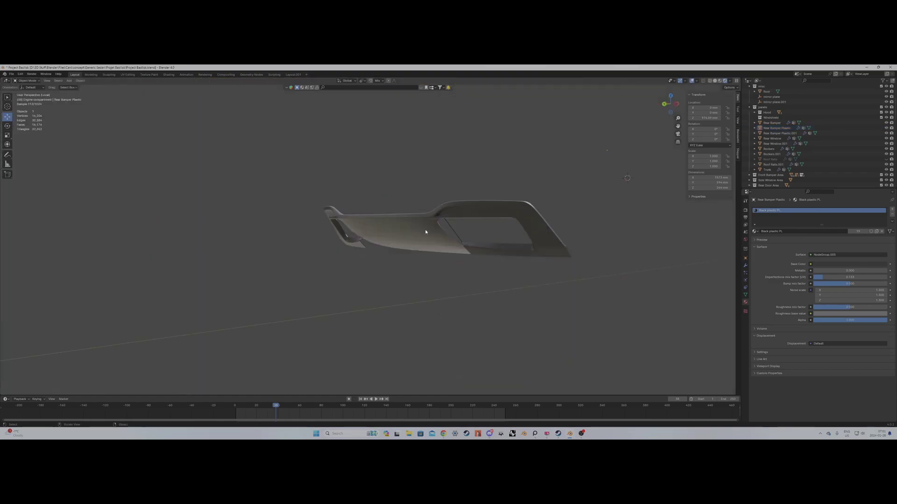
pyautogui.press('z')
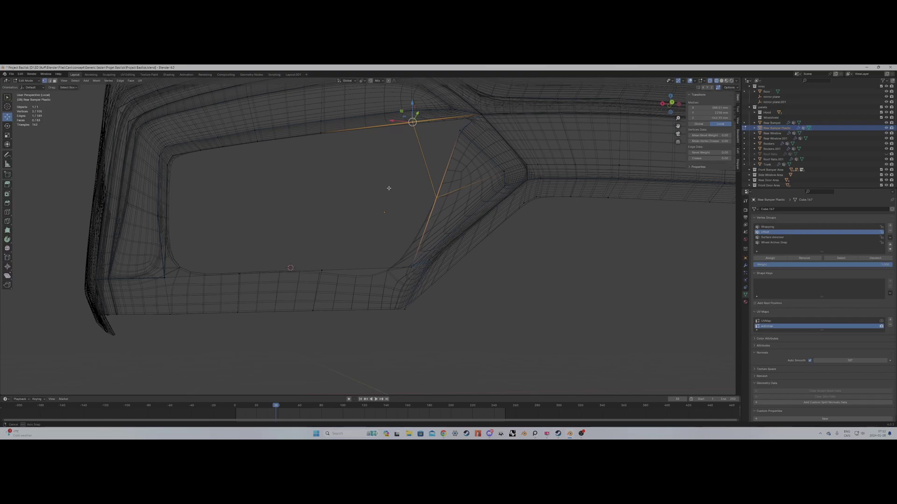
# Delete the stray vertices at the bumper opening and move the edge along the Y axis
pyautogui.press('x')
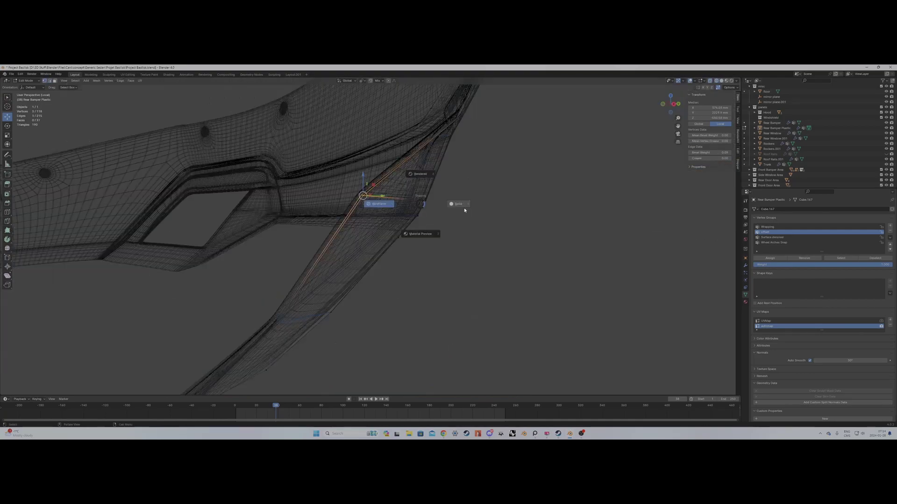
pyautogui.press('g')
pyautogui.press('y')
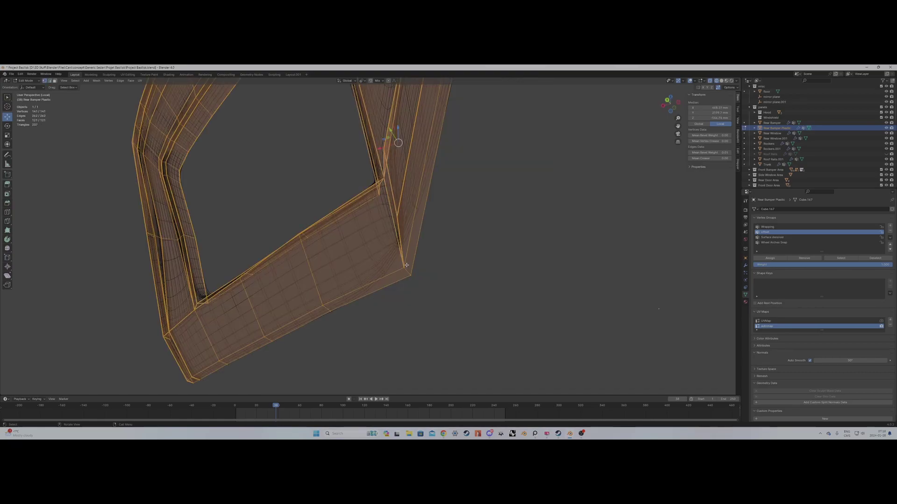
# Zoom and orbit in close to the bumper plastic's angled corner
pyautogui.scroll(4, 406, 266)
pyautogui.moveTo(407, 265); pyautogui.dragTo(279, 269, button='middle')
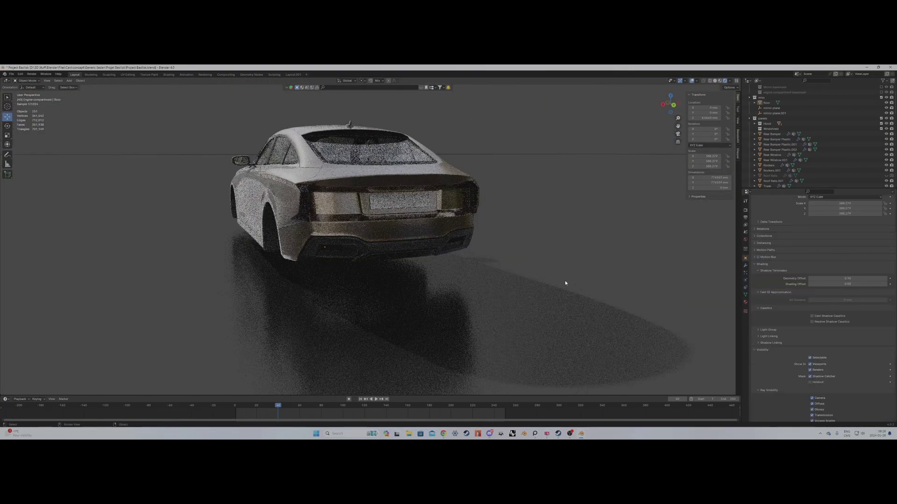
# Orbit the view down to the car's rear-left to see the diffuser openings
pyautogui.moveTo(564, 282); pyautogui.dragTo(501, 244, button='middle')
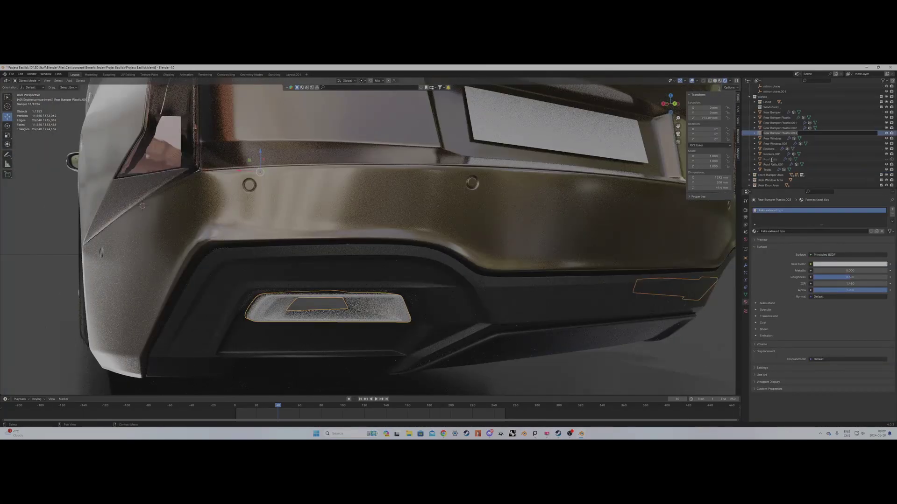
# Move the selected rear bumper parts into a new 'Rear Bumper and diffuser area' collection
pyautogui.press('m')
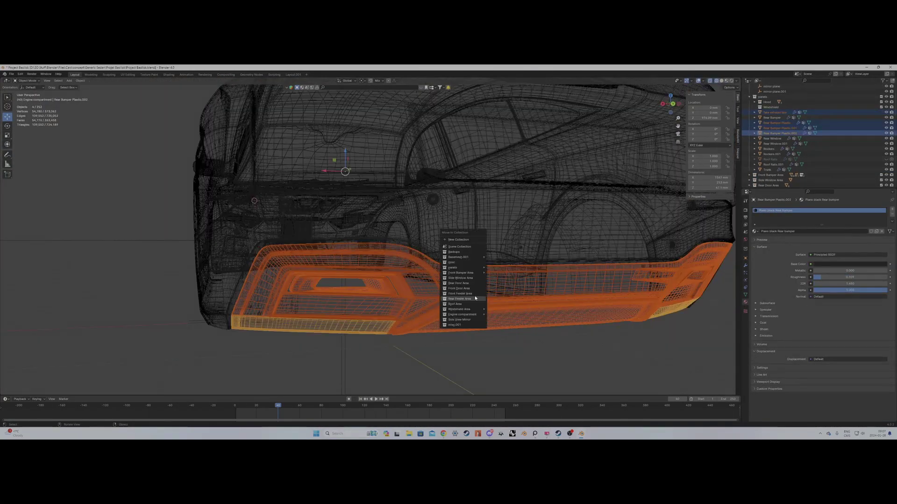
pyautogui.moveTo(478, 274)
pyautogui.click(505, 272)
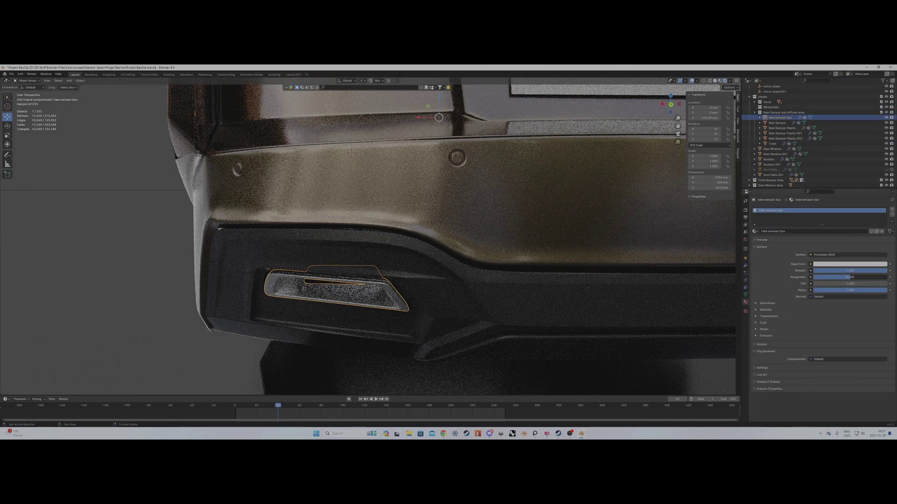
# Isolate the parts in local view and rename the duplicated bumper plastic as the rear diffuser basemesh
pyautogui.click(406, 301)
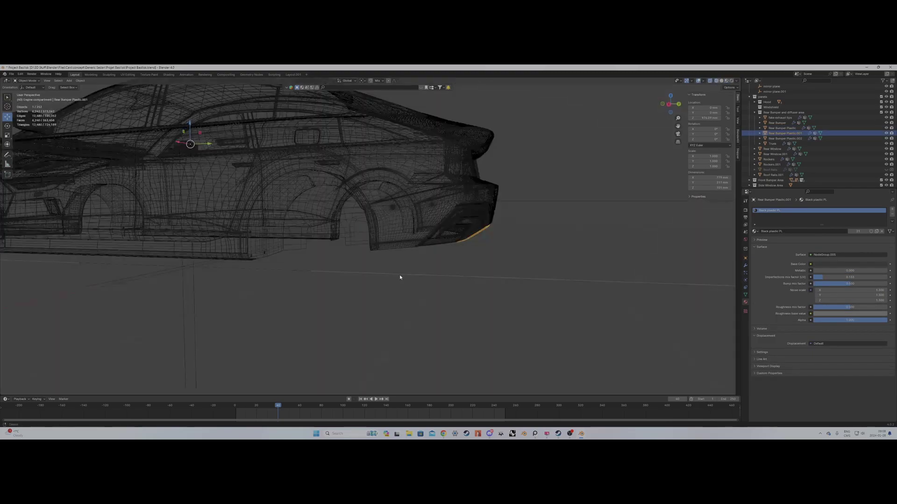
pyautogui.press('KP_Divide')
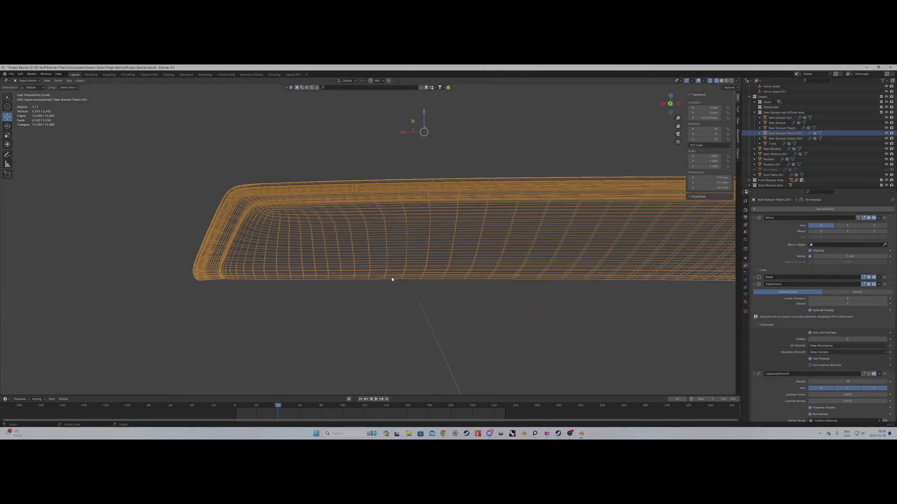
pyautogui.doubleClick(779, 133)
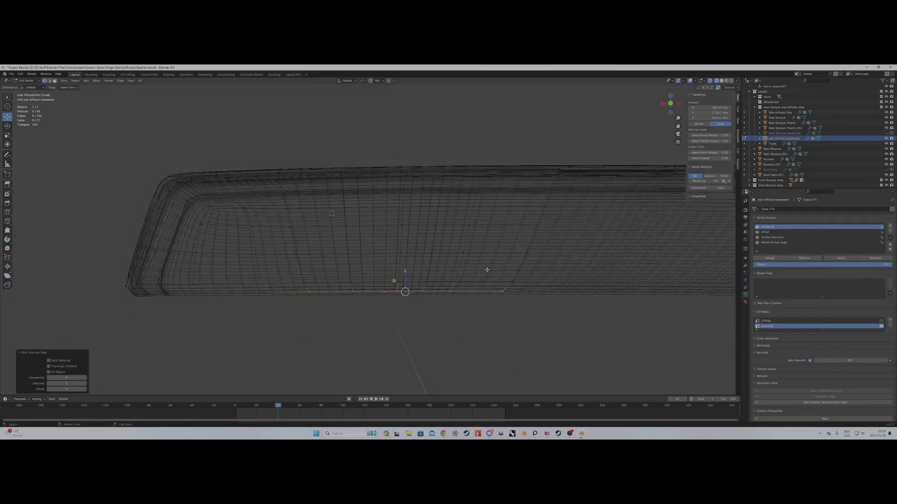
# Loop-cut the diffuser panel, inset three face strips as ridge channels, and add another loop cut
pyautogui.rightClick(537, 188)
pyautogui.moveTo(537, 187)
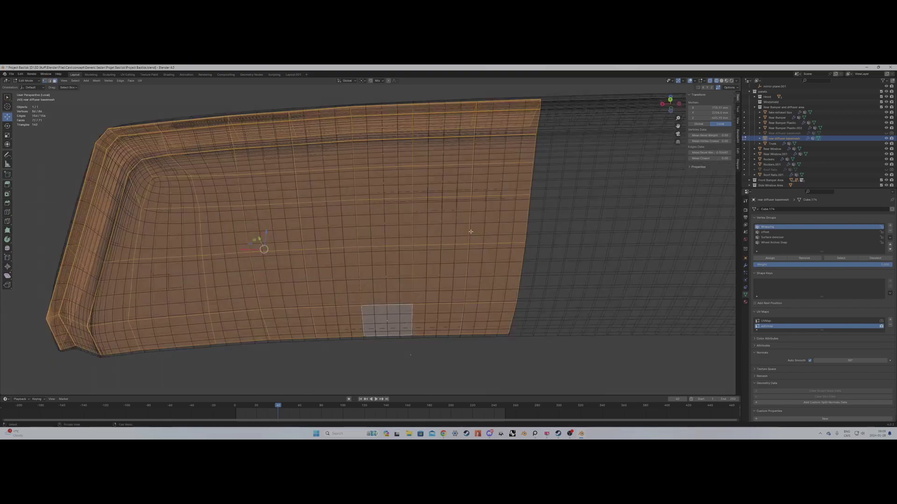
pyautogui.hotkey('ctrl', 'r')
pyautogui.keyDown('ctrl'); pyautogui.click(358, 266); pyautogui.keyUp('ctrl')
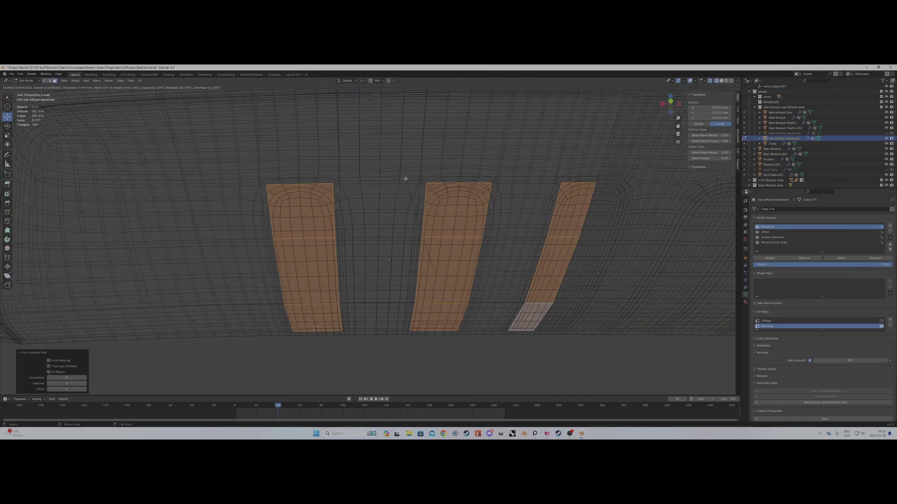
pyautogui.press('i')
pyautogui.click(520, 172)
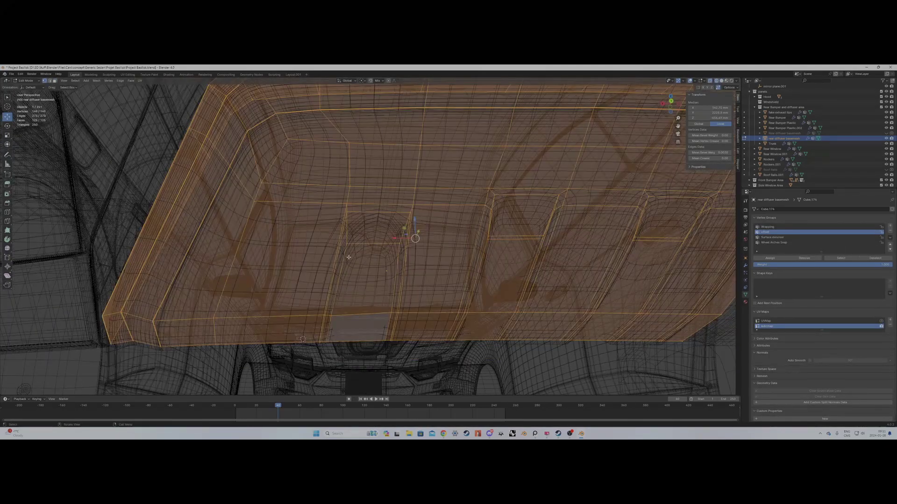
pyautogui.hotkey('ctrl', 'r')
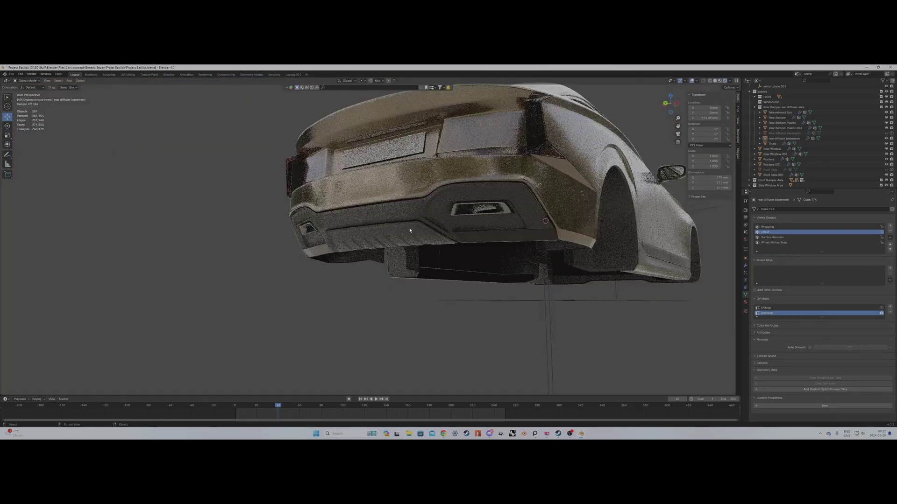
# Frame the rear diffuser basemesh, add a new Principled BSDF material to it, and rename the material
pyautogui.click(410, 230)
pyautogui.press('KP_Decimal')
pyautogui.click(745, 302)
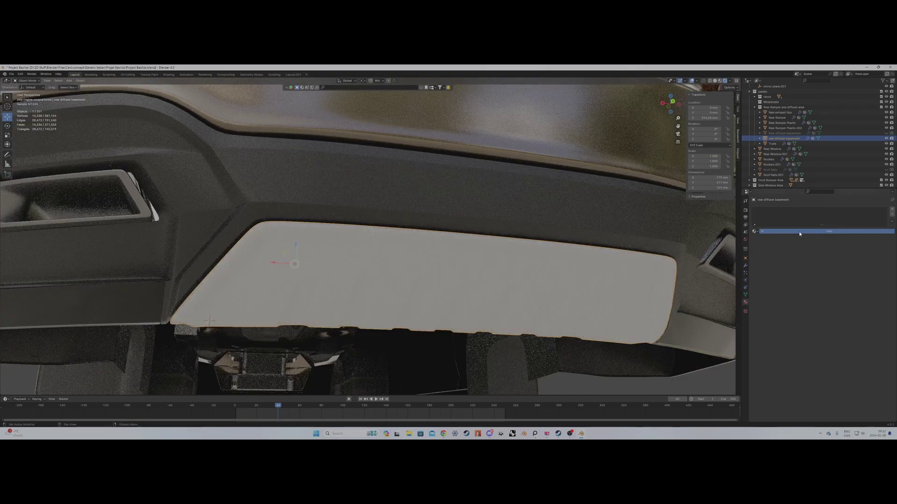
pyautogui.click(799, 231)
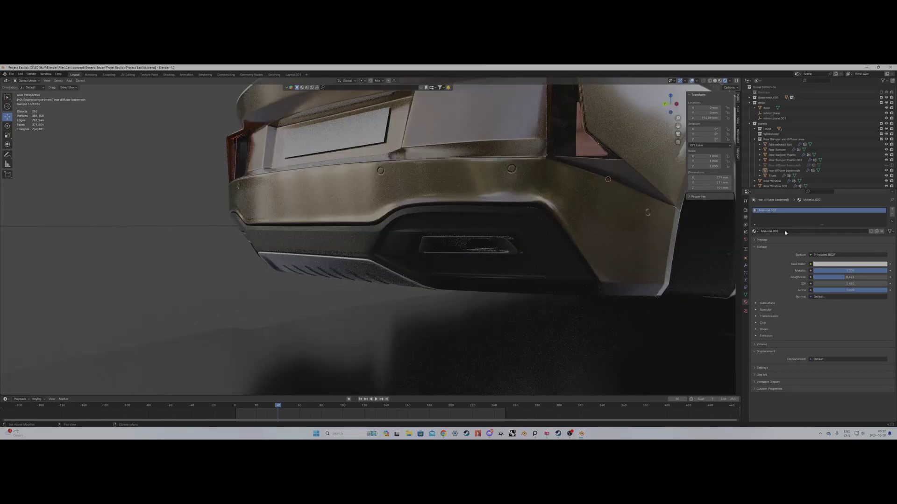
pyautogui.click(785, 232)
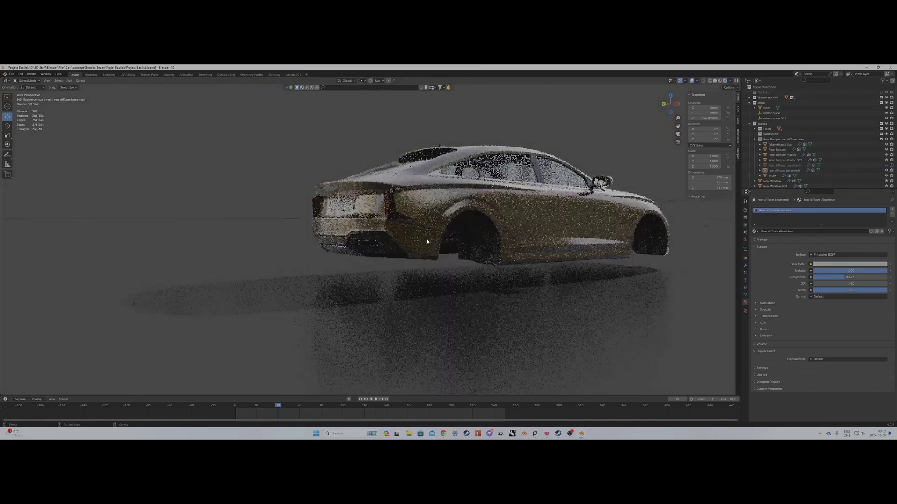